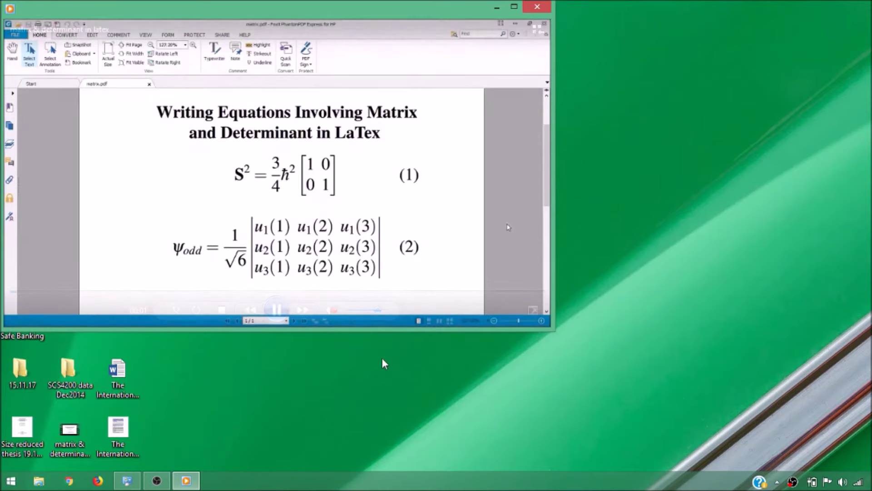
# - Unmute then re-mute the matrix lecture video and move the player window to screen centre
pyautogui.click(332, 313)
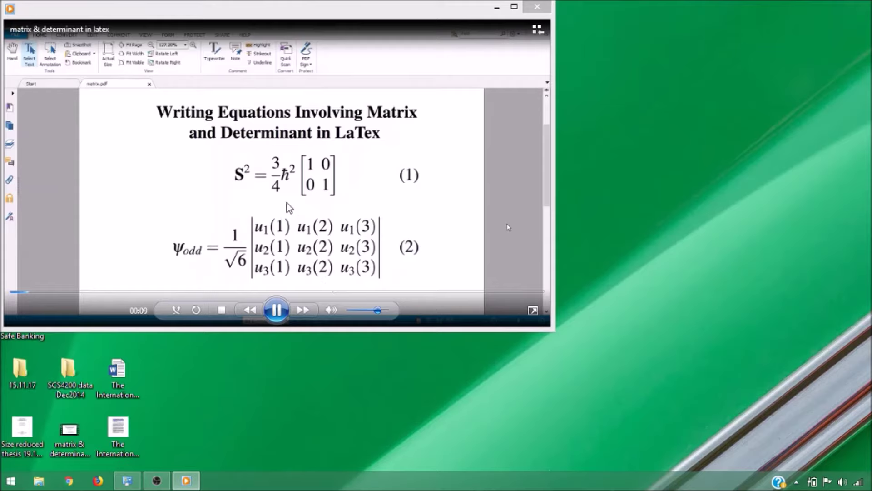
pyautogui.click(332, 310)
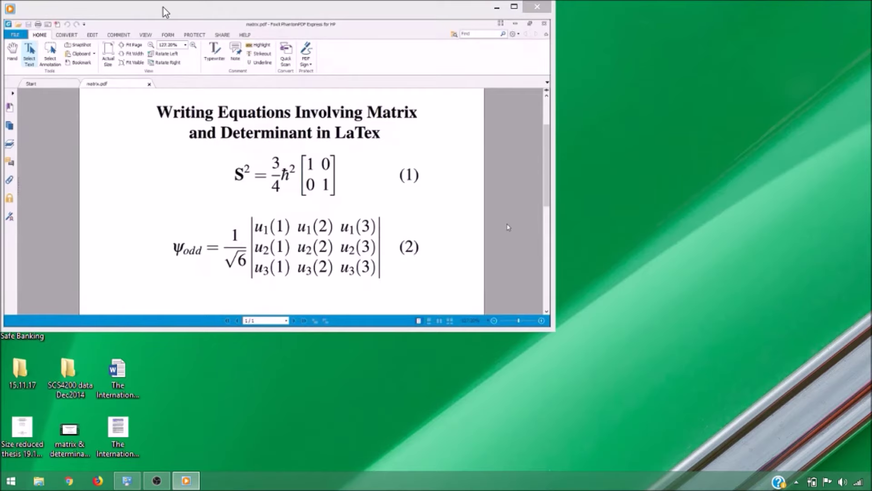
pyautogui.moveTo(165, 9); pyautogui.dragTo(398, 60)
# - Close Windows Media Player, launch VLC and load matrix & determinant in latex.mp4 for conversion
pyautogui.click(769, 57)
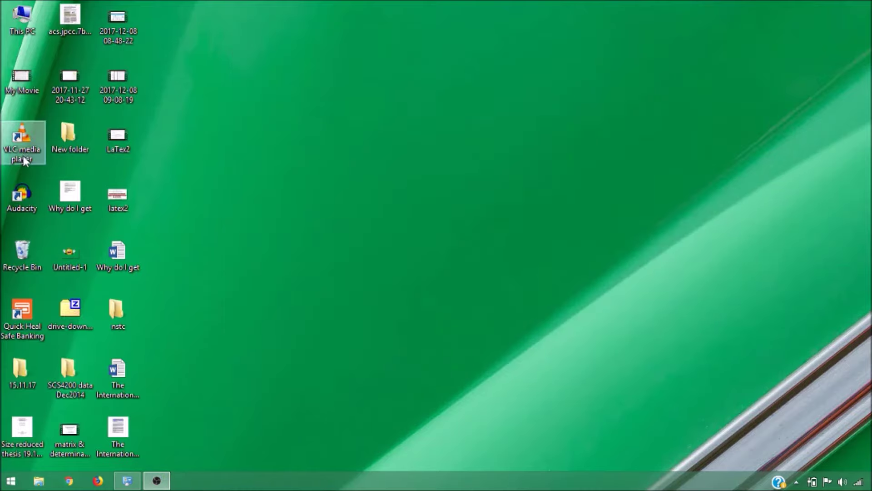
pyautogui.doubleClick(23, 155)
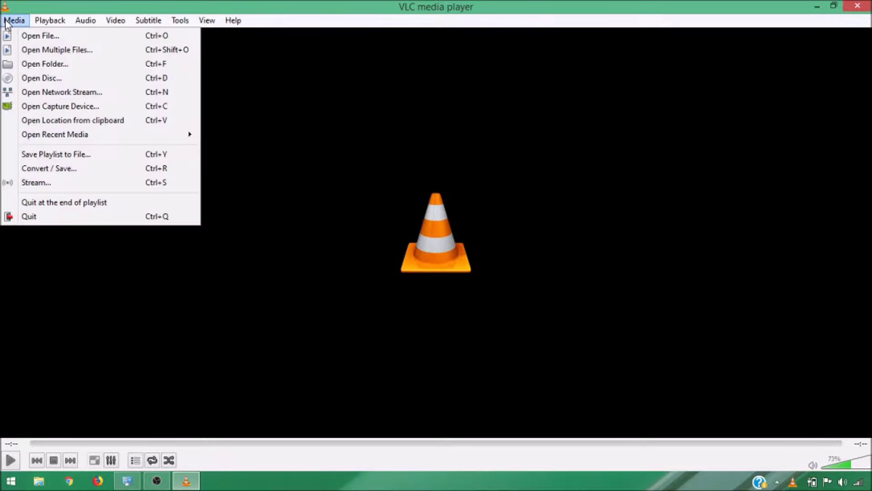
pyautogui.click(31, 171)
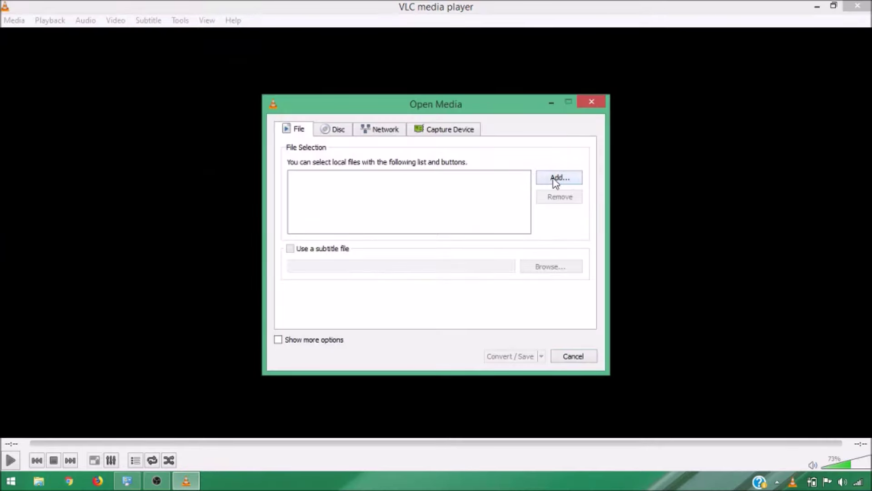
pyautogui.click(555, 181)
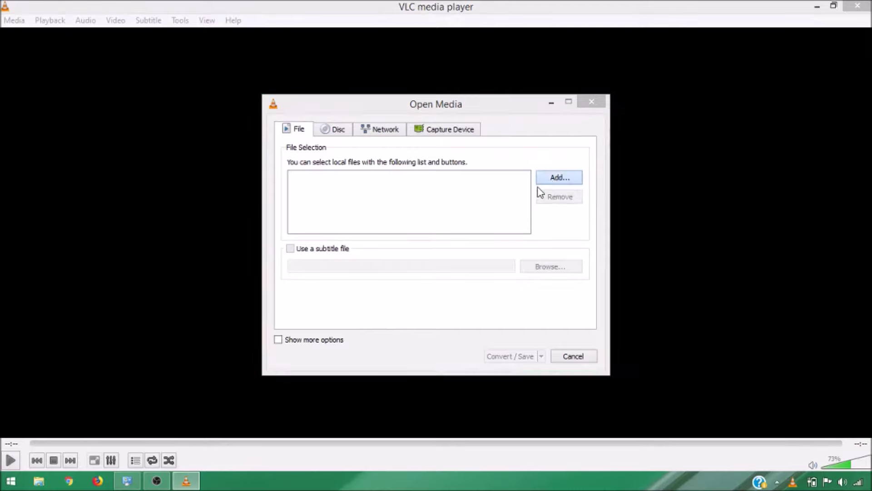
pyautogui.scroll(-8, 696, 238)
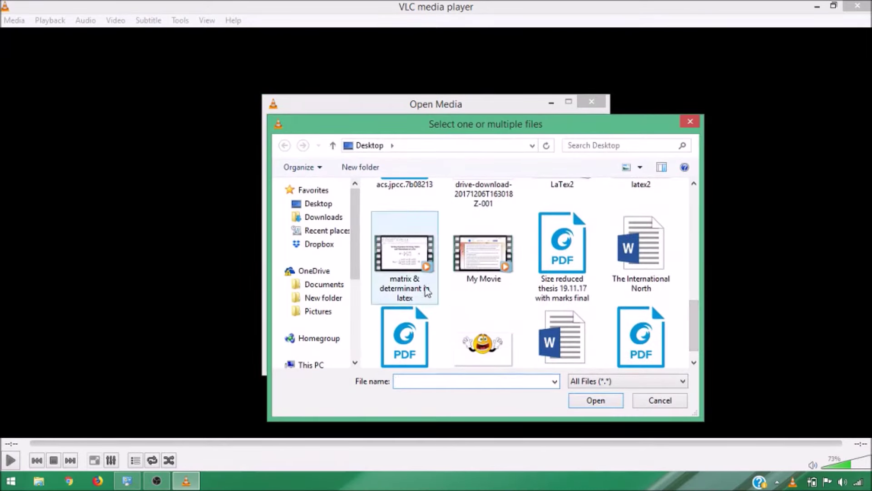
pyautogui.click(406, 264)
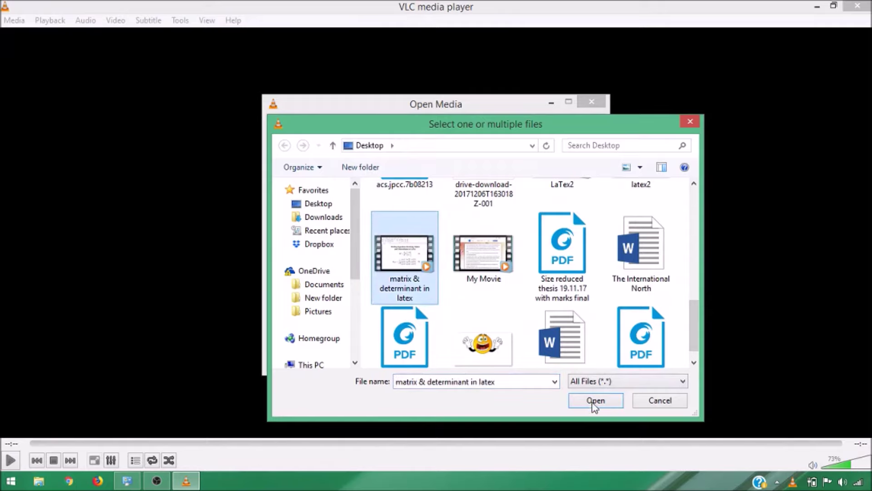
pyautogui.click(592, 400)
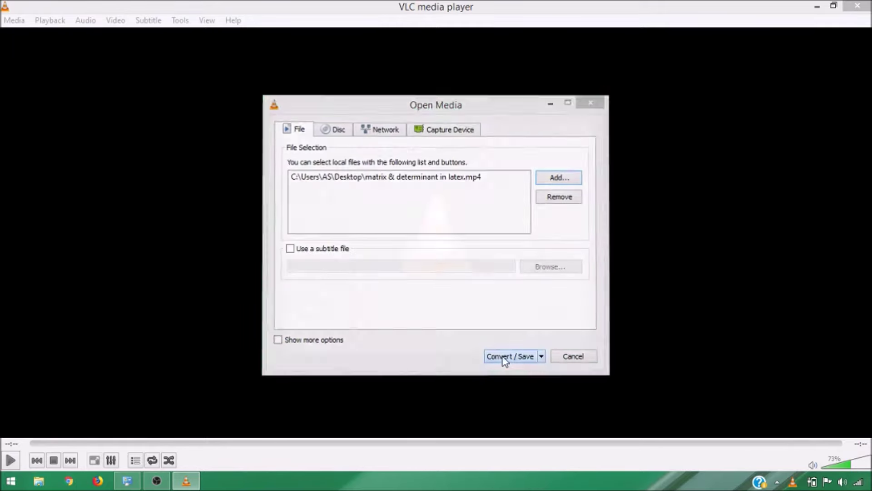
pyautogui.click(502, 356)
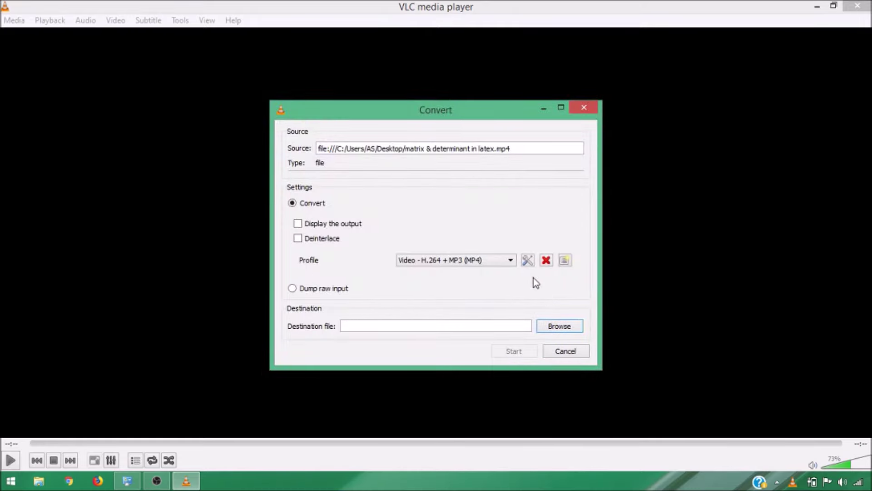
# - Choose the Audio - MP3 conversion profile
pyautogui.click(511, 262)
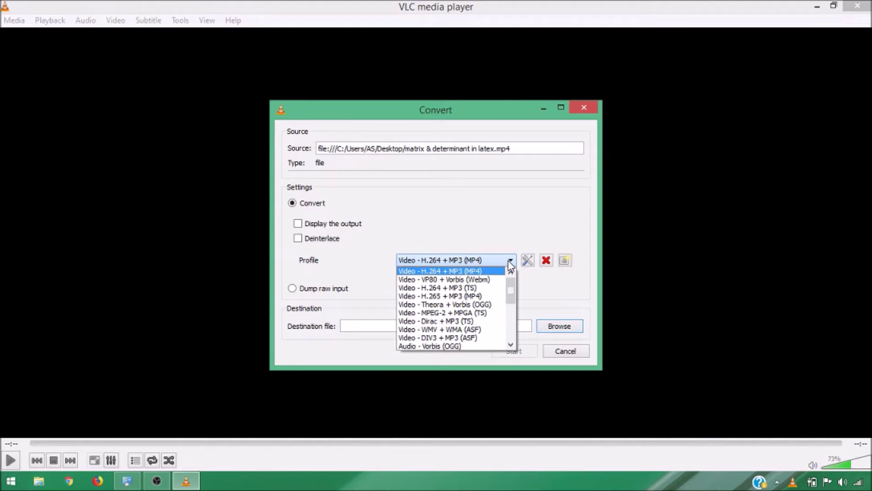
pyautogui.scroll(-1, 480, 313)
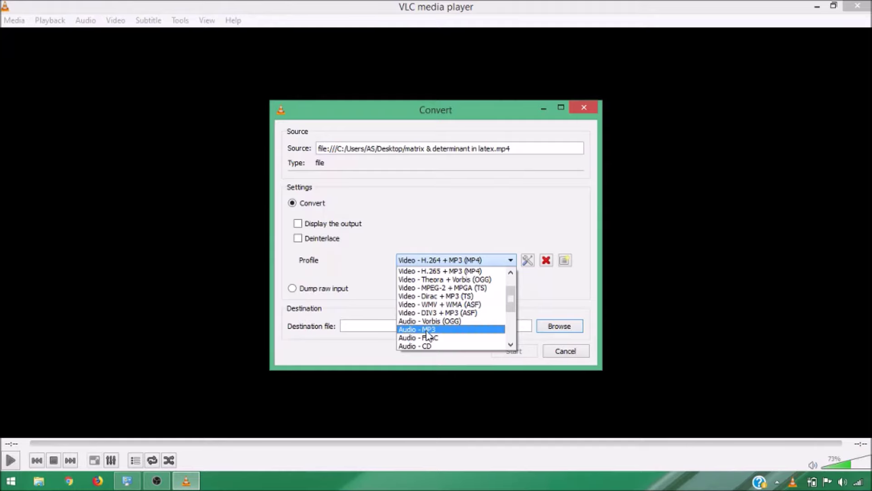
pyautogui.click(427, 330)
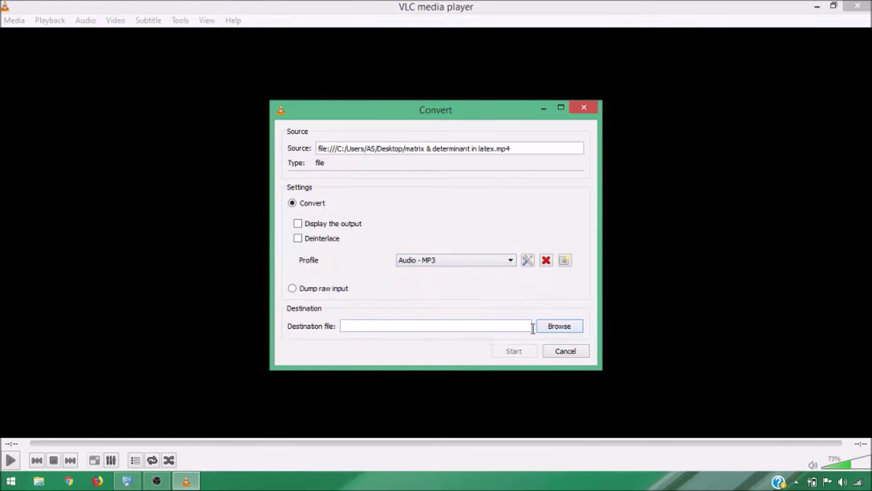
# - Set the destination file to matrix and determinant.mp3 with file type All (*.*)
pyautogui.click(572, 329)
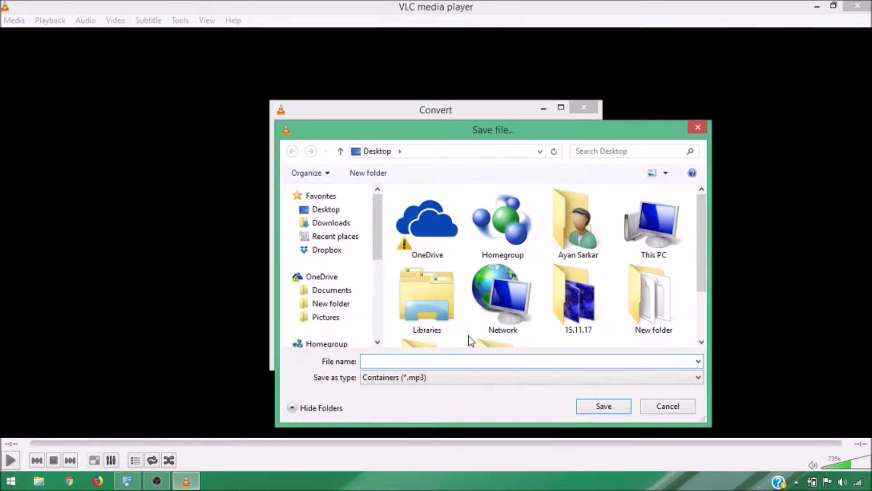
pyautogui.write('m')
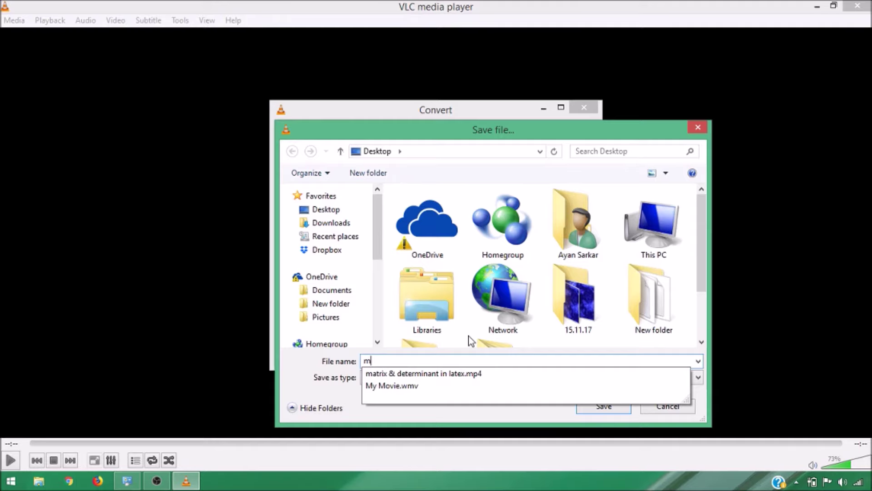
pyautogui.write('atrix')
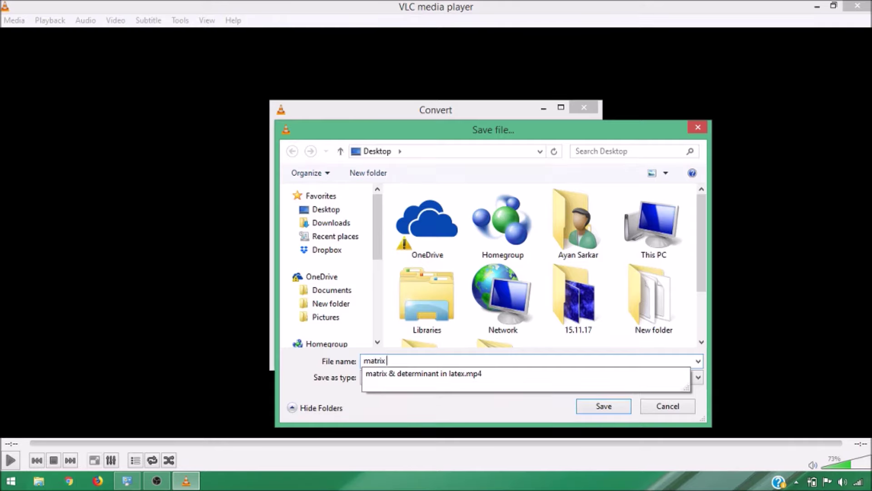
pyautogui.write(' and de')
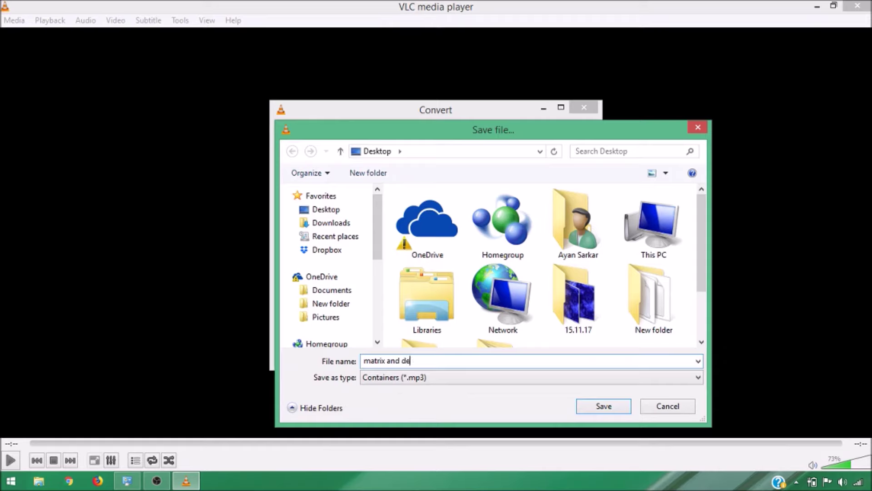
pyautogui.write('termina')
pyautogui.write('n')
pyautogui.write('t')
pyautogui.write('.')
pyautogui.write('mp3')
pyautogui.click(417, 379)
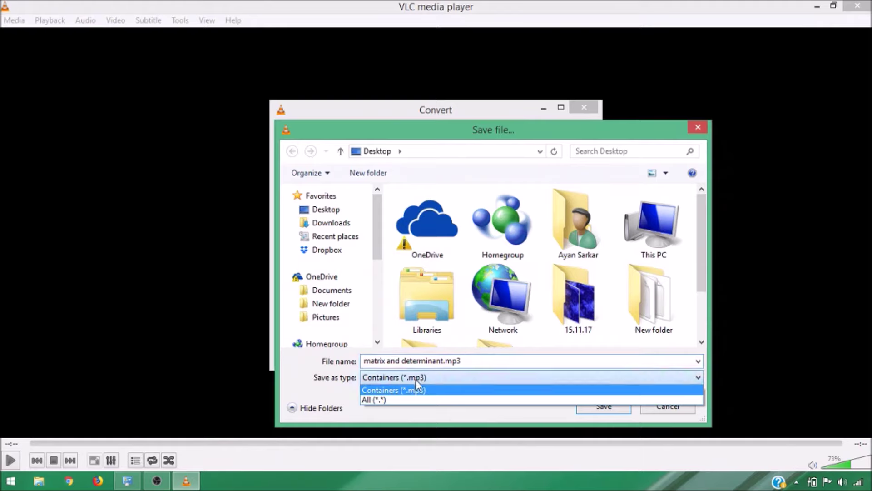
pyautogui.click(384, 400)
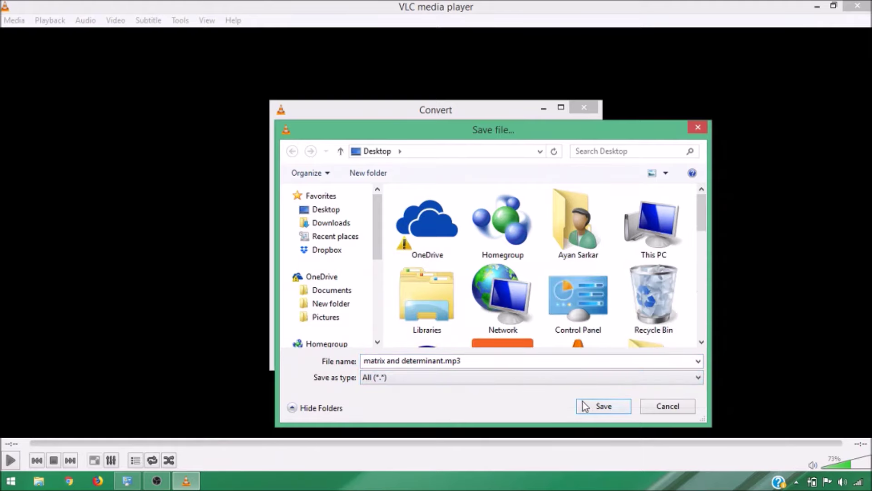
pyautogui.click(599, 406)
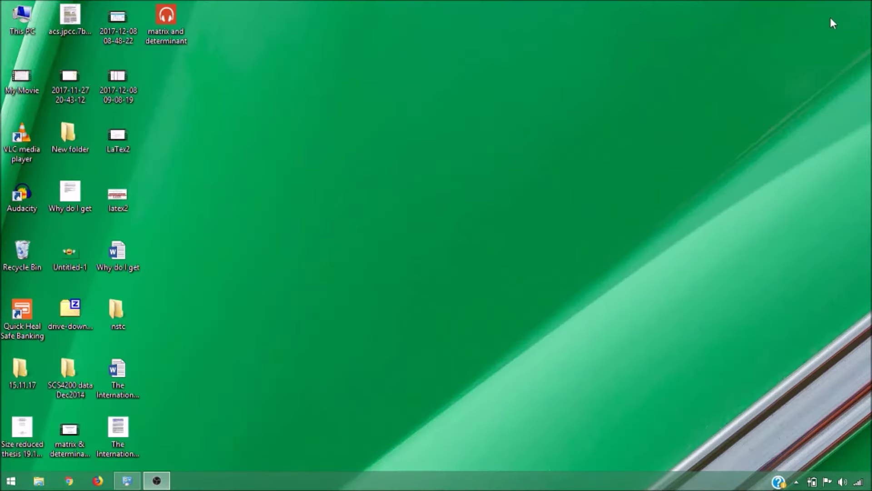
# - Open matrix and determinant.mp3 from the desktop in Music and lower the volume to 0
pyautogui.doubleClick(171, 28)
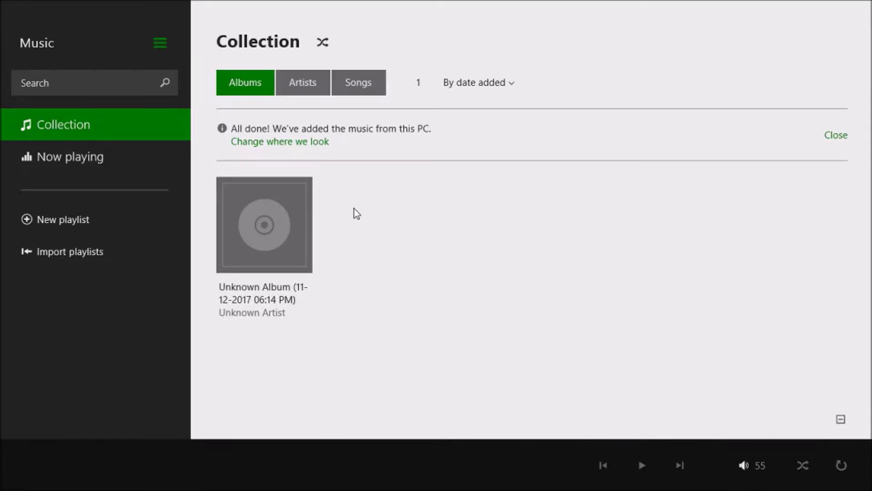
pyautogui.click(742, 463)
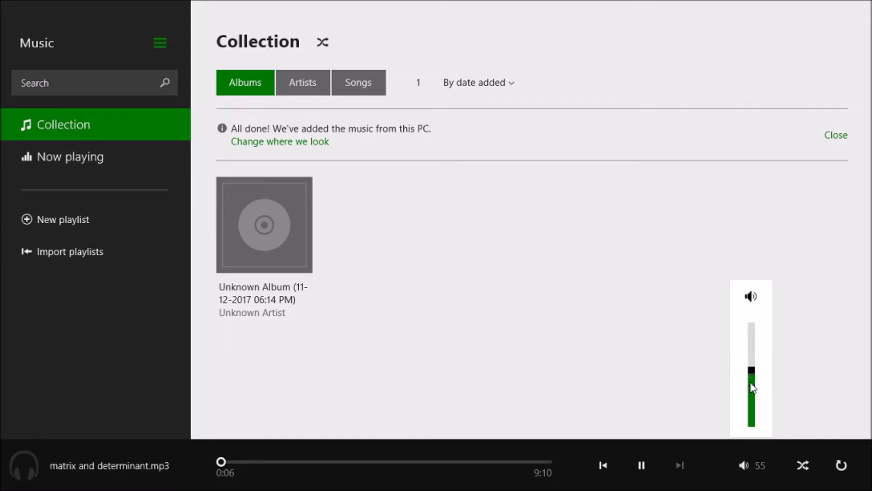
pyautogui.moveTo(751, 387); pyautogui.dragTo(753, 443)
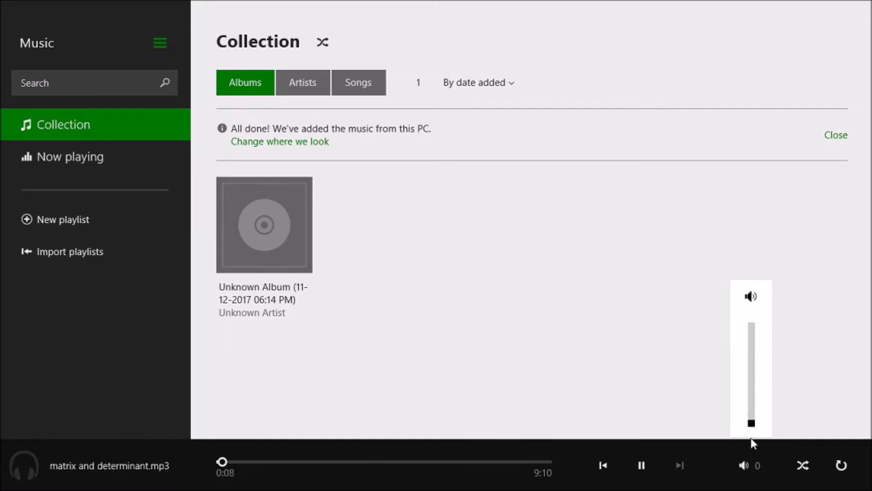